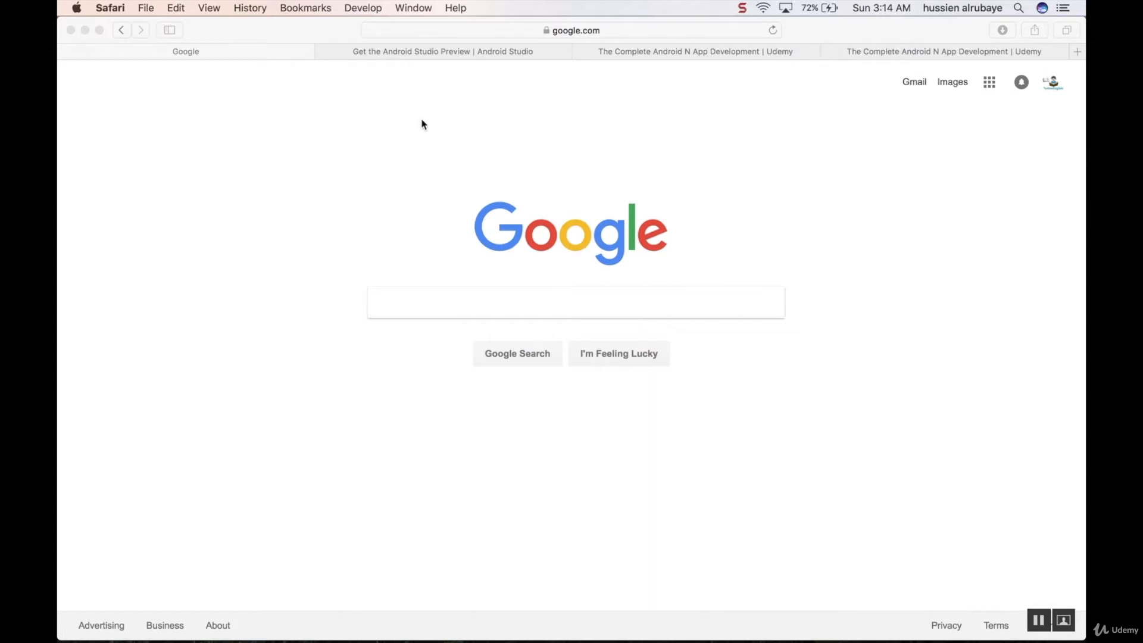
Search Google for "java jdk" and open Oracle's Java SE Development Kit 8 downloads page.
click(394, 302)
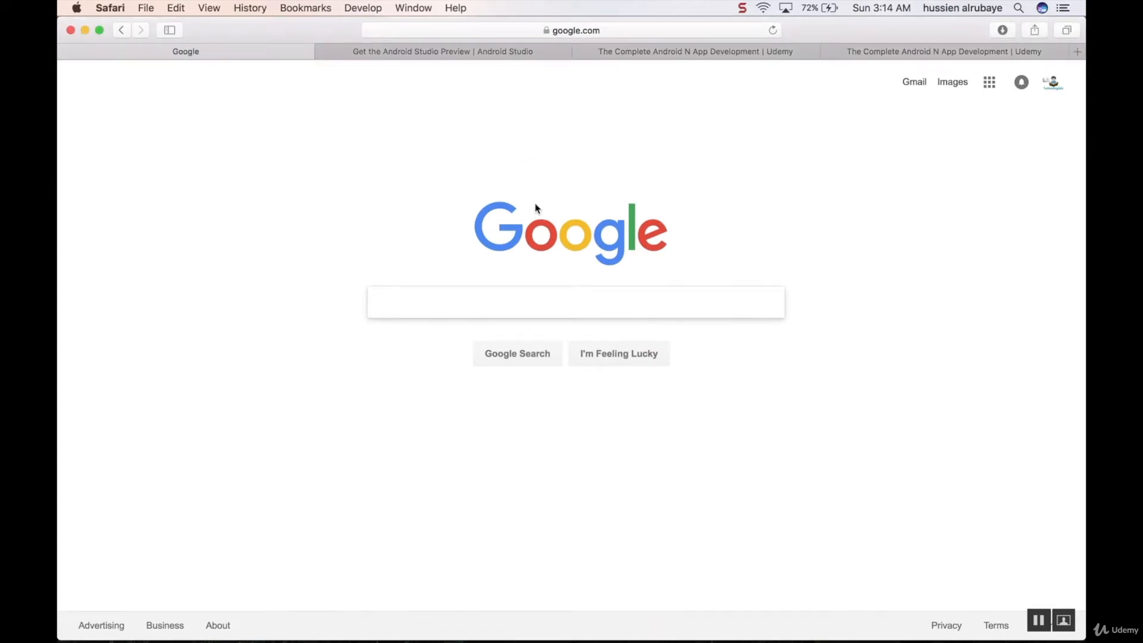
text(java jdk)
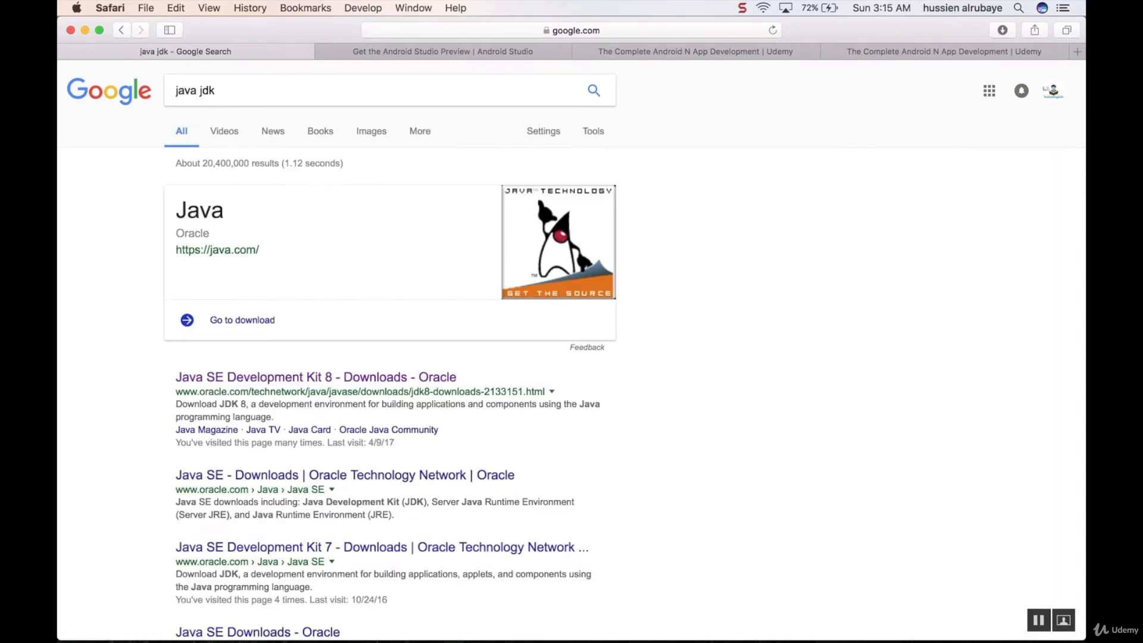
click(297, 378)
Accept the license agreement for Java SE Development Kit 8u121 and download jdk-8u121-macosx-x64.dmg for Mac OS X.
scroll(288, 387, down, 5)
scroll(287, 388, down, 1)
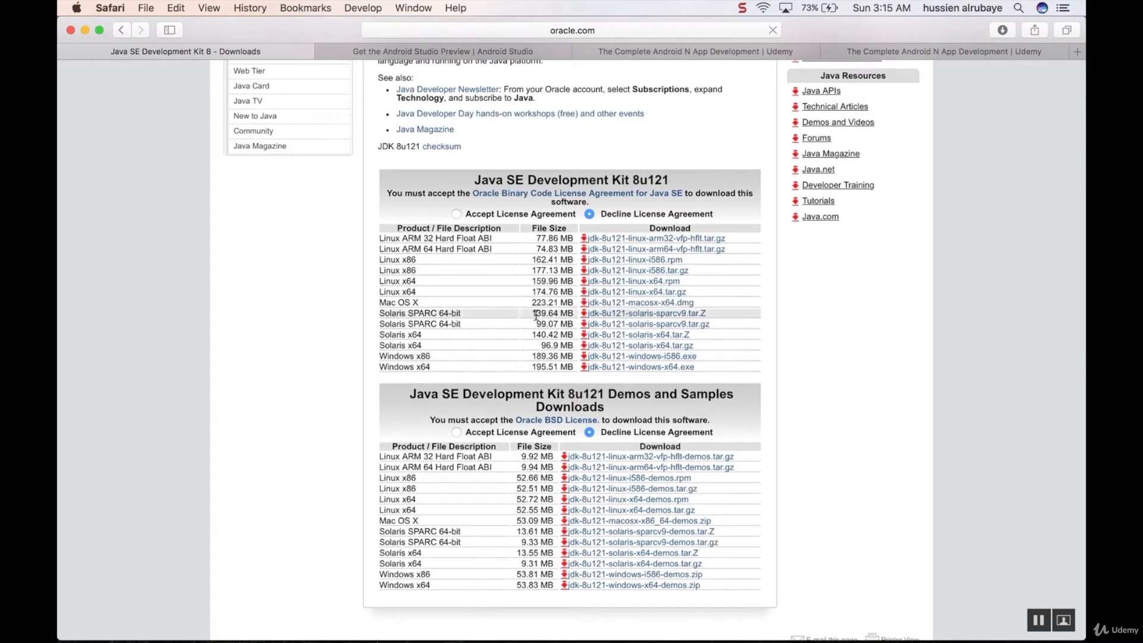
click(456, 214)
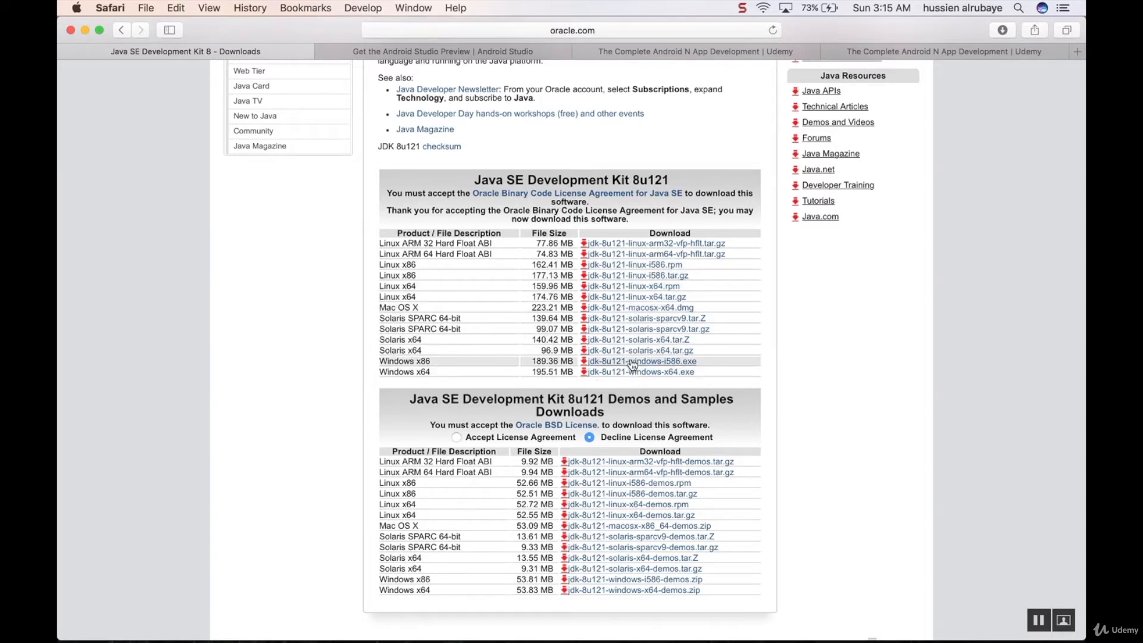
click(624, 308)
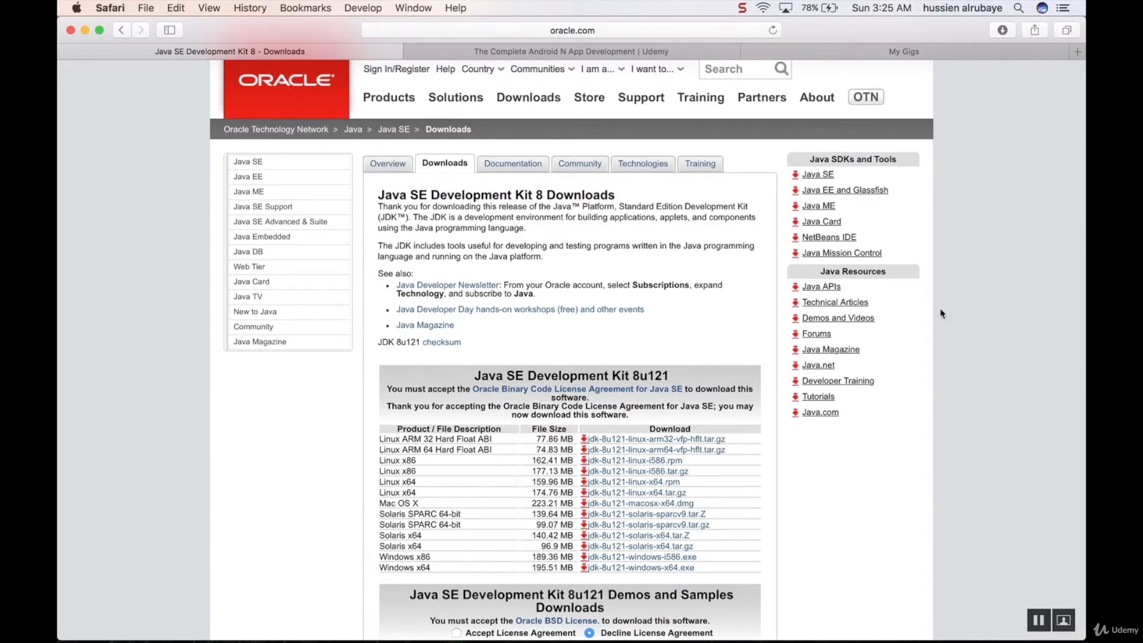
Switch to Finder and open jdk-8u121-macosx-x64.dmg from the Downloads folder.
click(1004, 32)
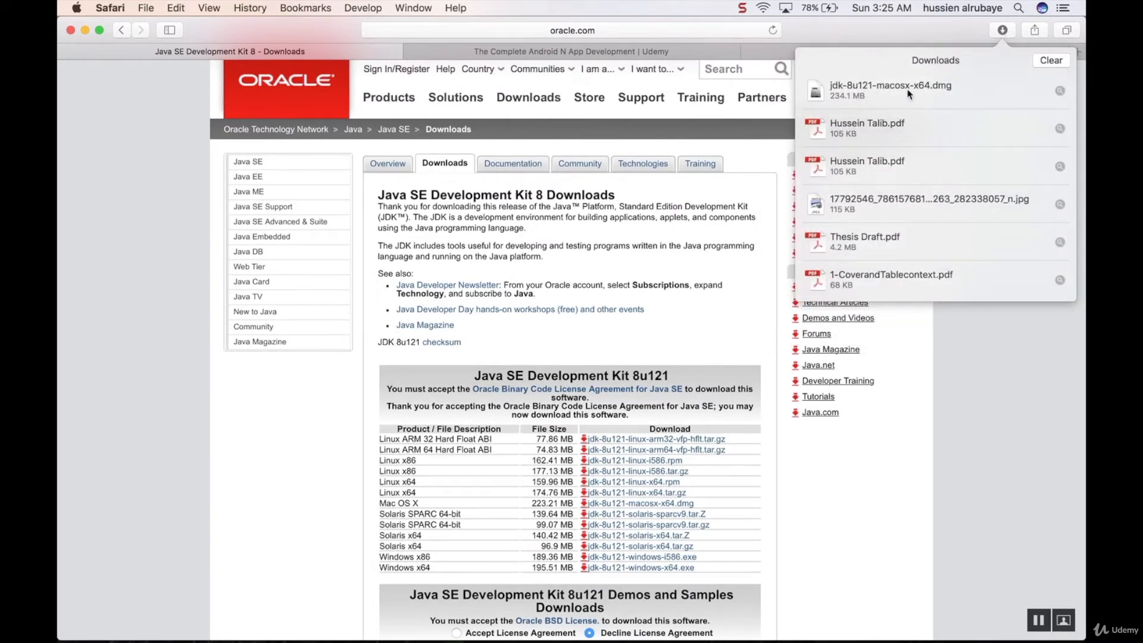
click(237, 439)
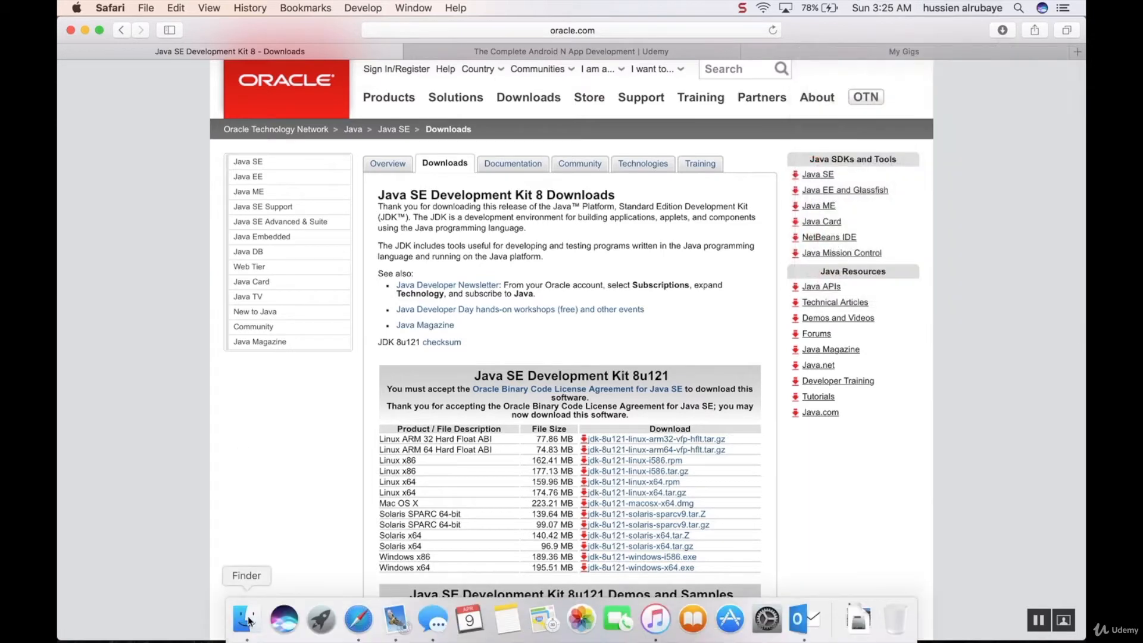
click(249, 621)
click(209, 263)
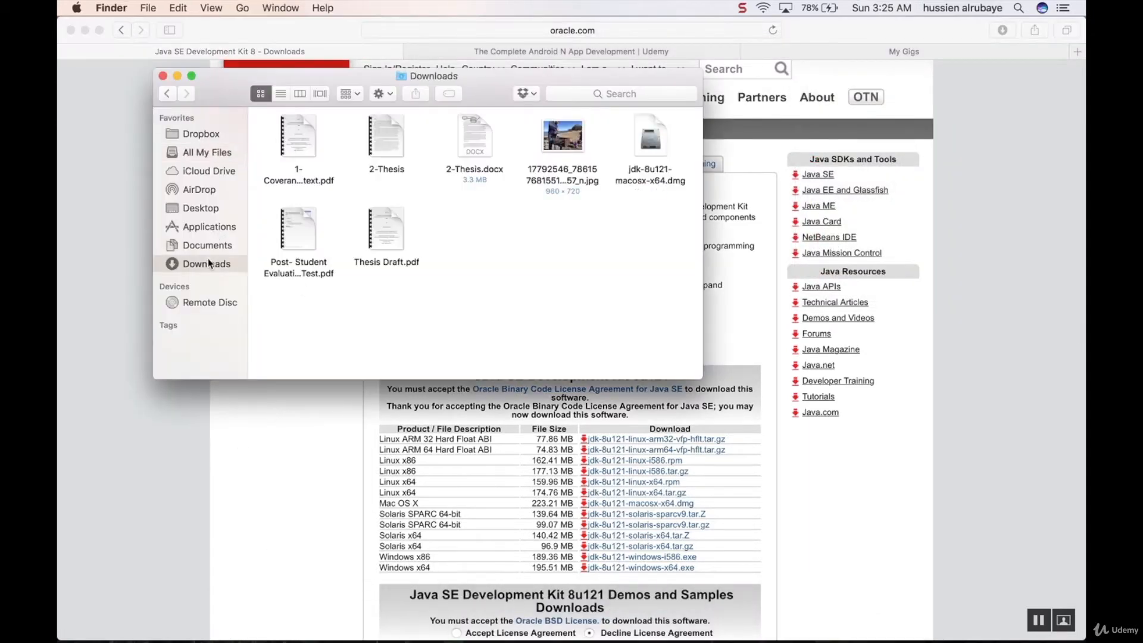
click(652, 137)
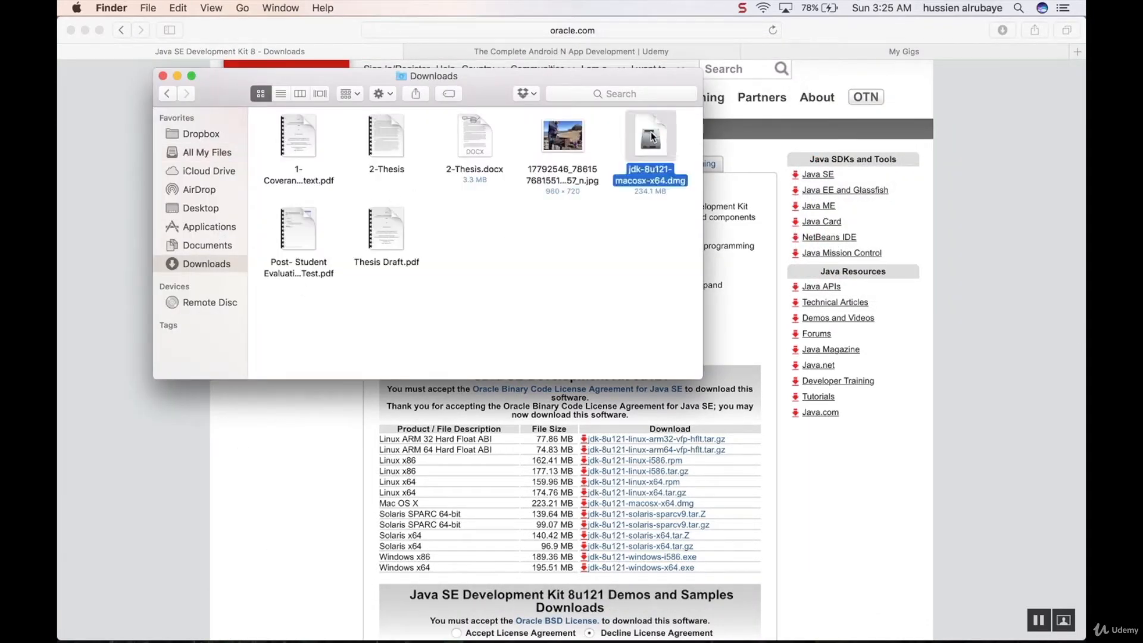
double_click(652, 137)
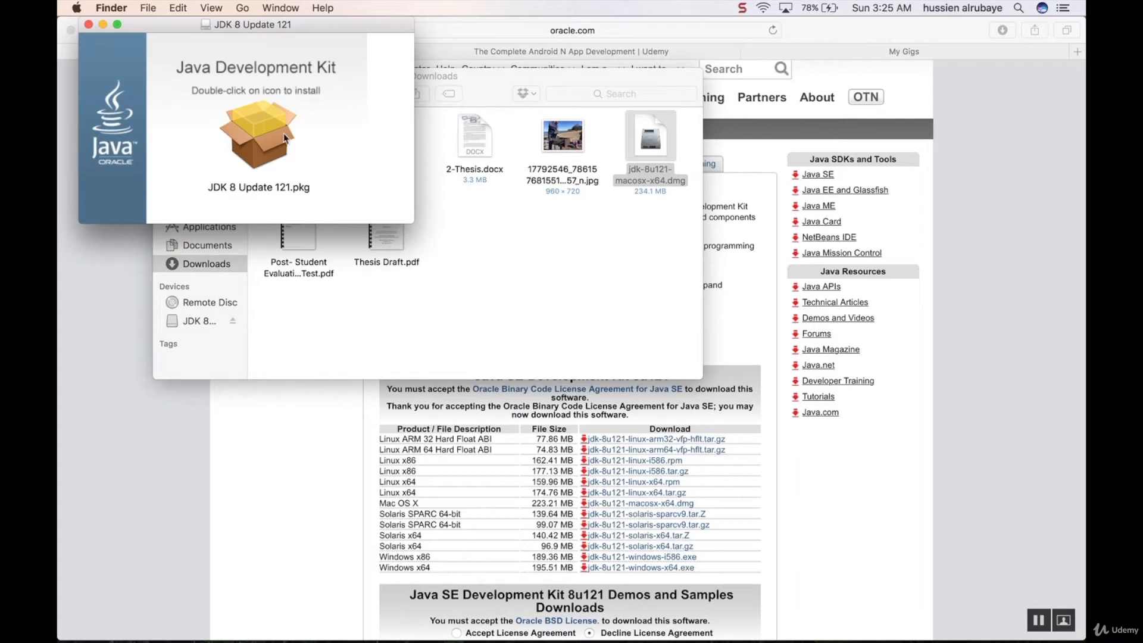
Install JDK 8 Update 121 from its package, entering the account password to authorize the installation.
drag(267, 26, 346, 26)
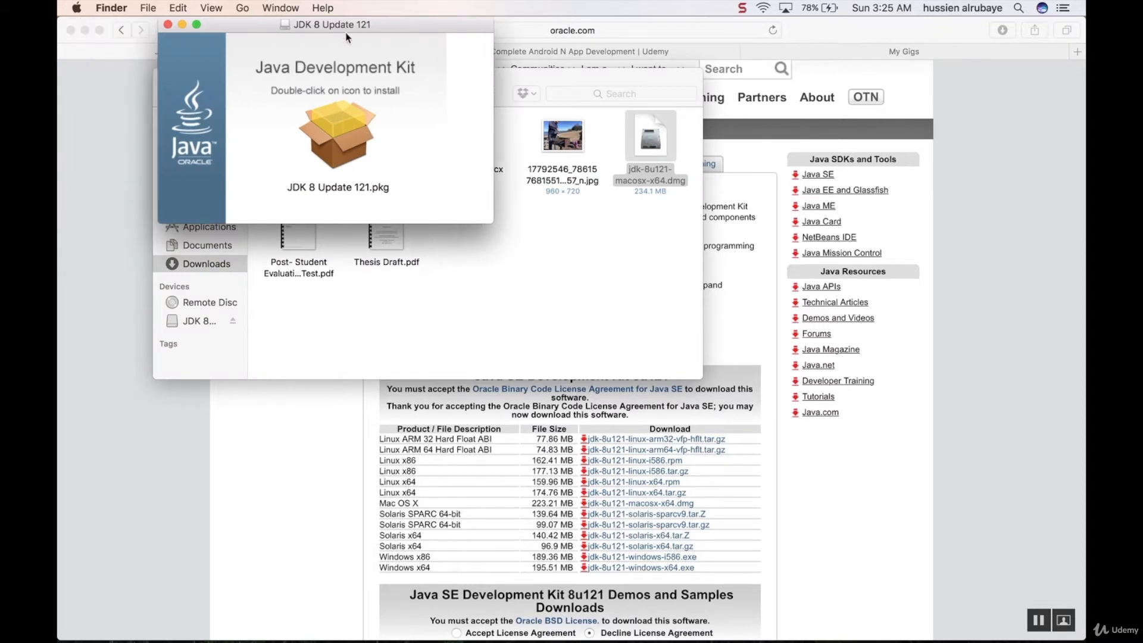
double_click(351, 131)
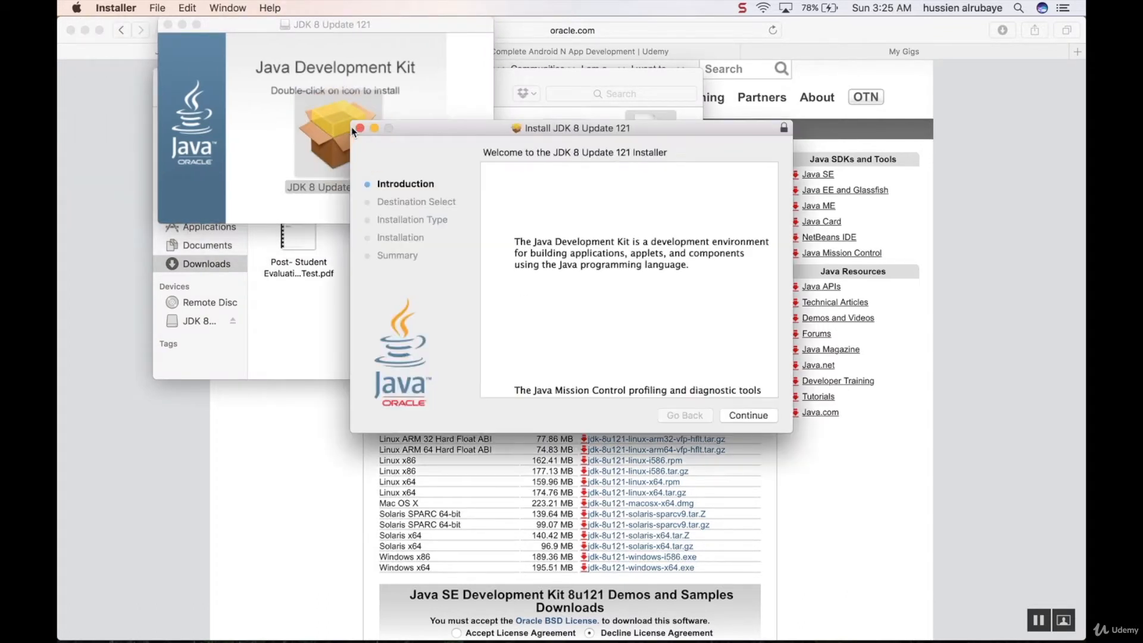
click(730, 415)
click(752, 417)
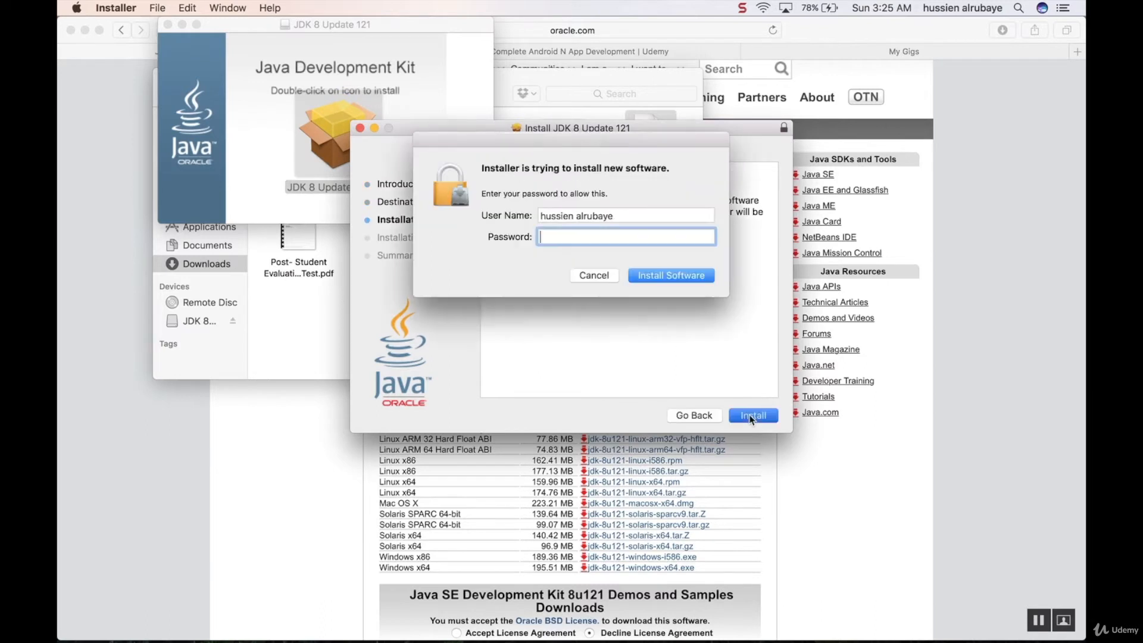
text(•••••••••••)
click(693, 281)
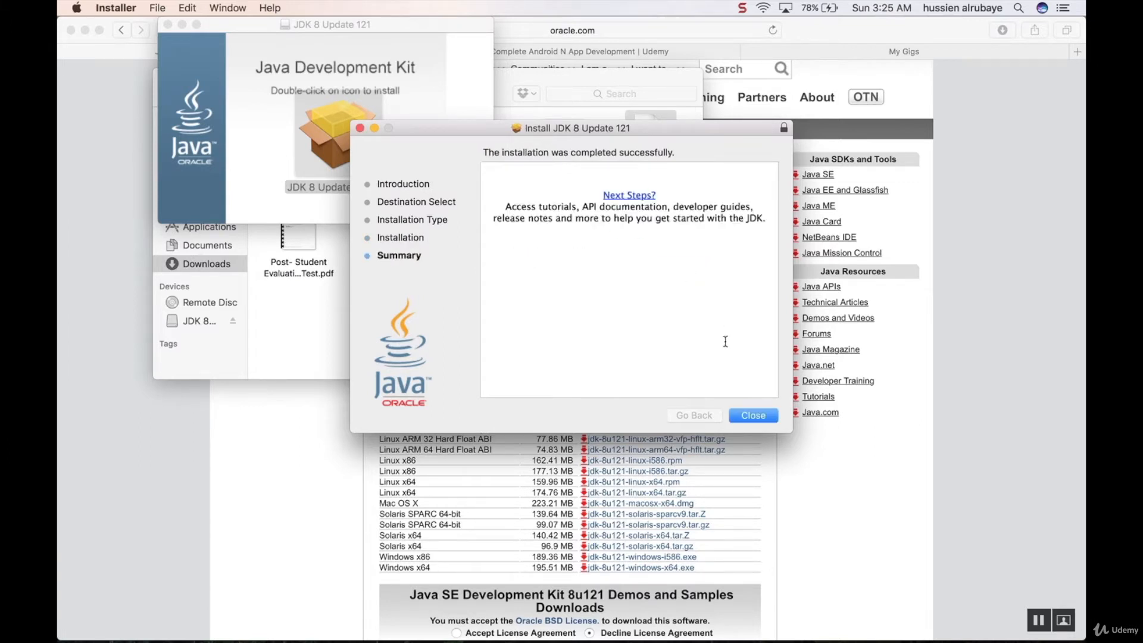
Close the finished JDK installer, choosing to move it to the Trash, and close the disk image and Downloads windows.
click(749, 415)
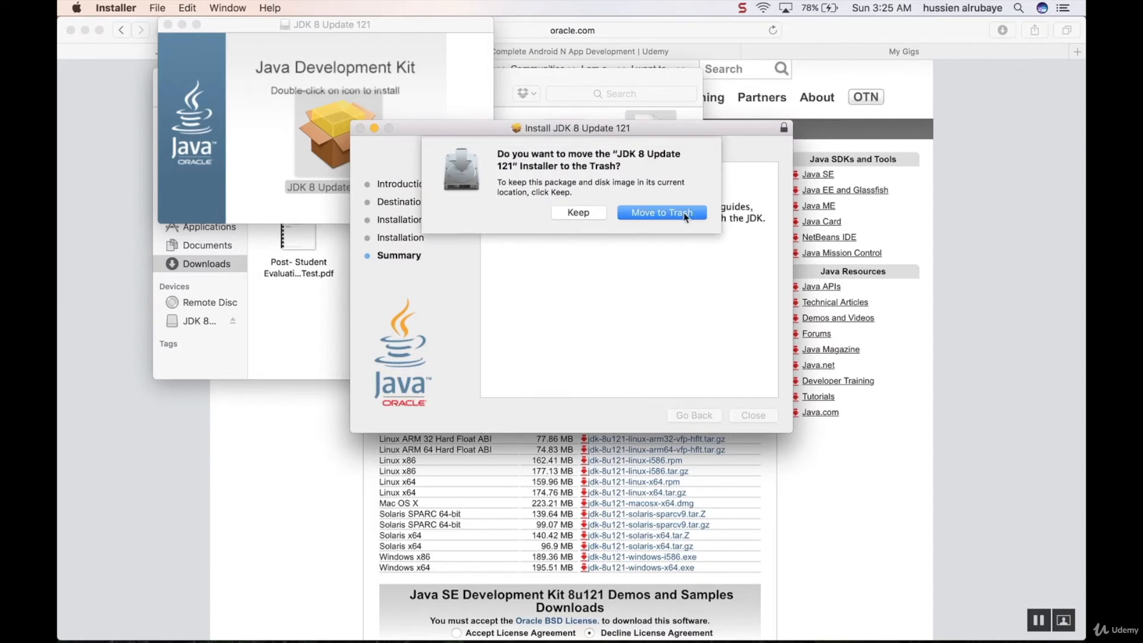
click(684, 215)
click(360, 128)
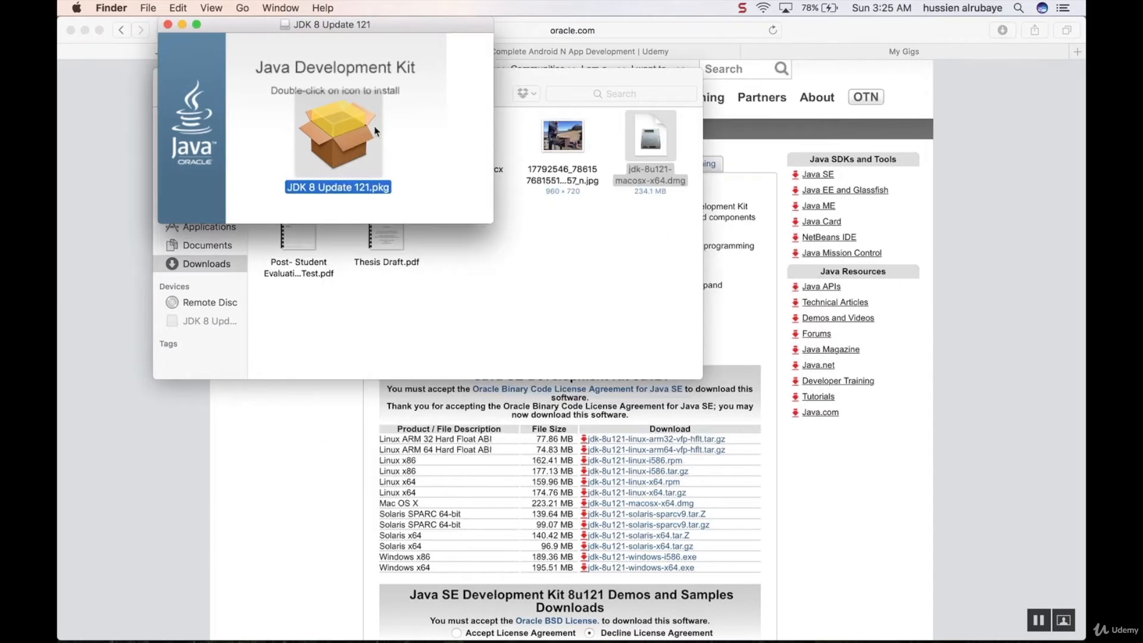
click(169, 25)
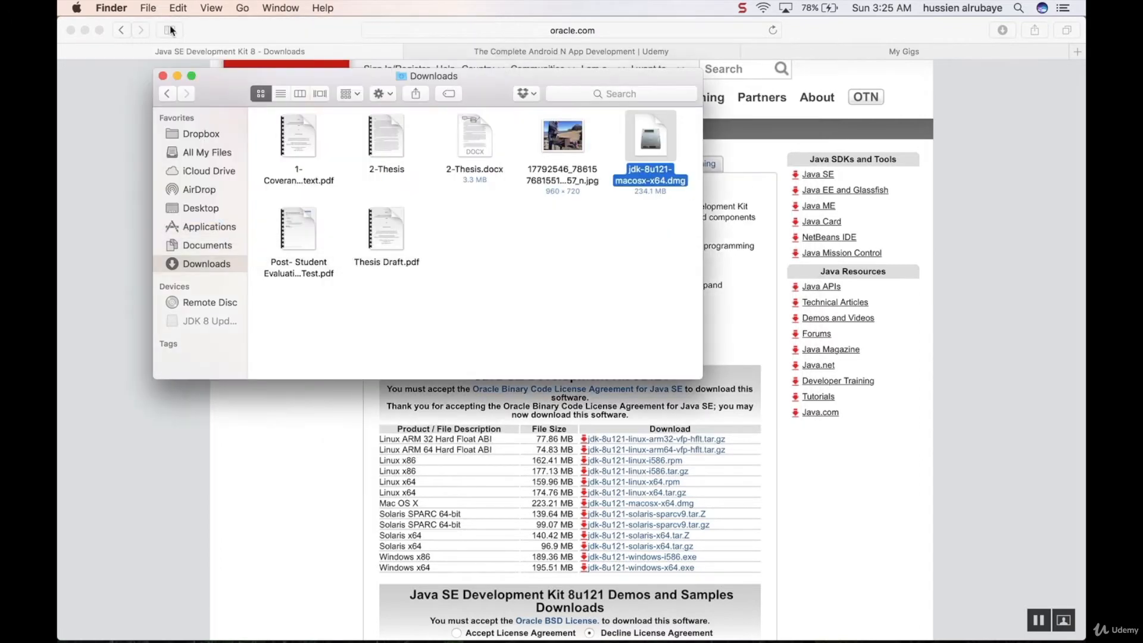
click(163, 76)
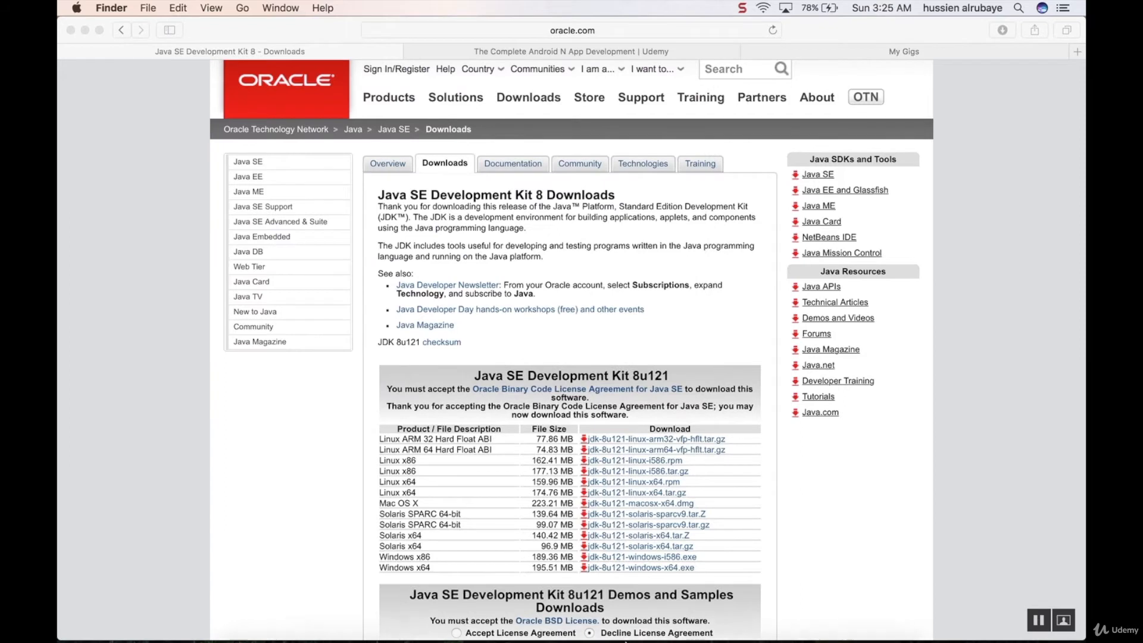
Open Terminal and try to query Java with the command java -v.
click(1018, 8)
text(ter)
key(Return)
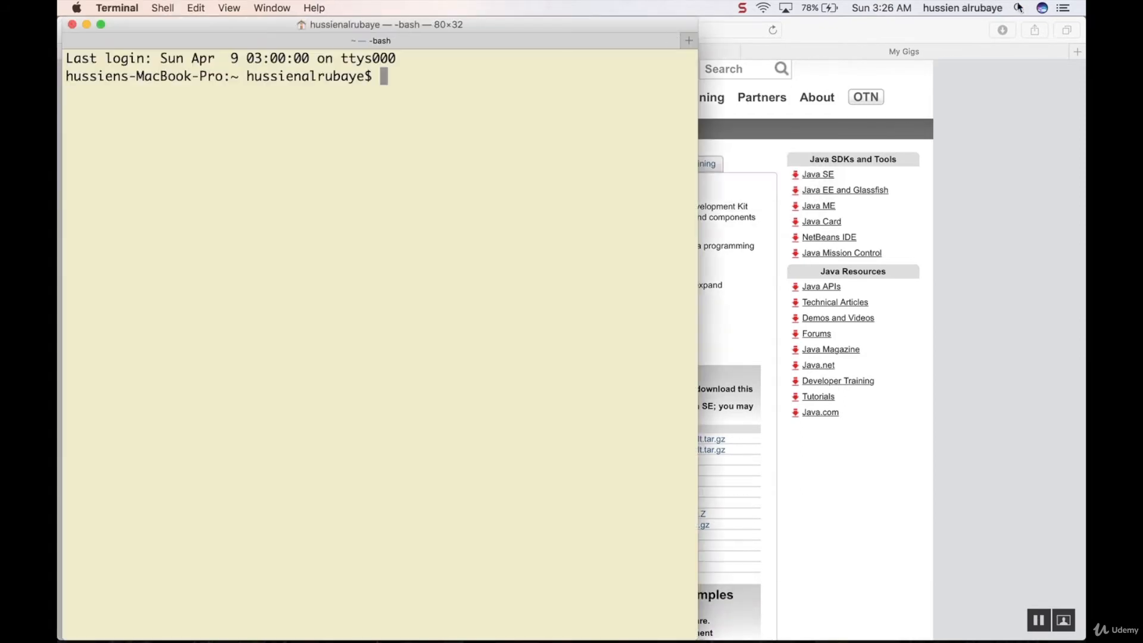
text(java -v)
key(Return)
Check the installed Java release with java -version and minimize the Terminal window.
key(Up)
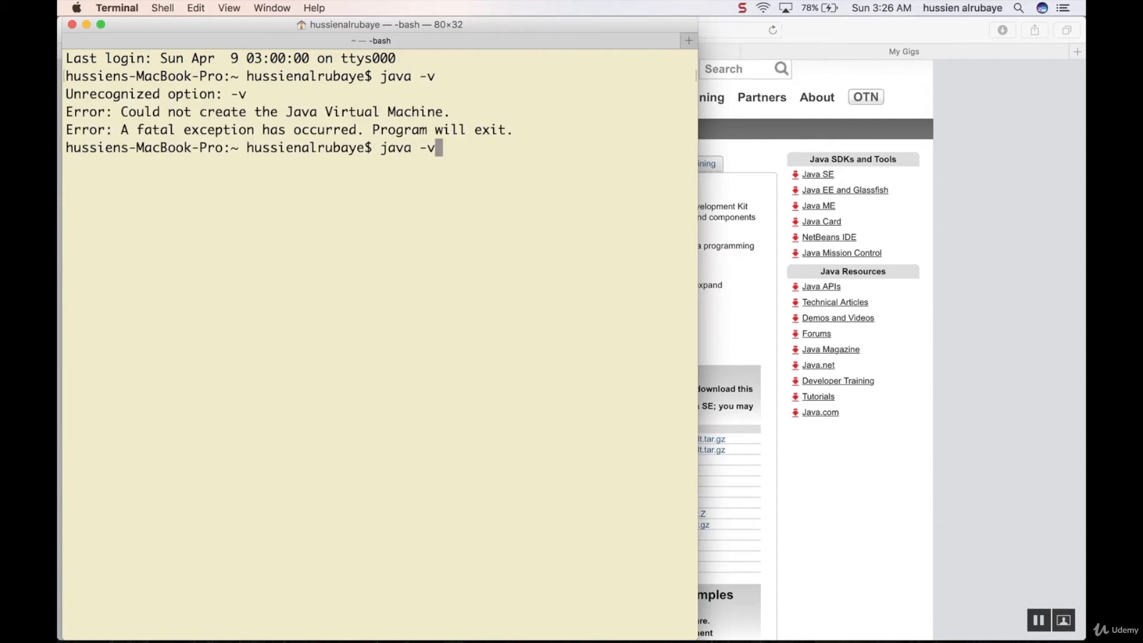
text(ersion)
key(Return)
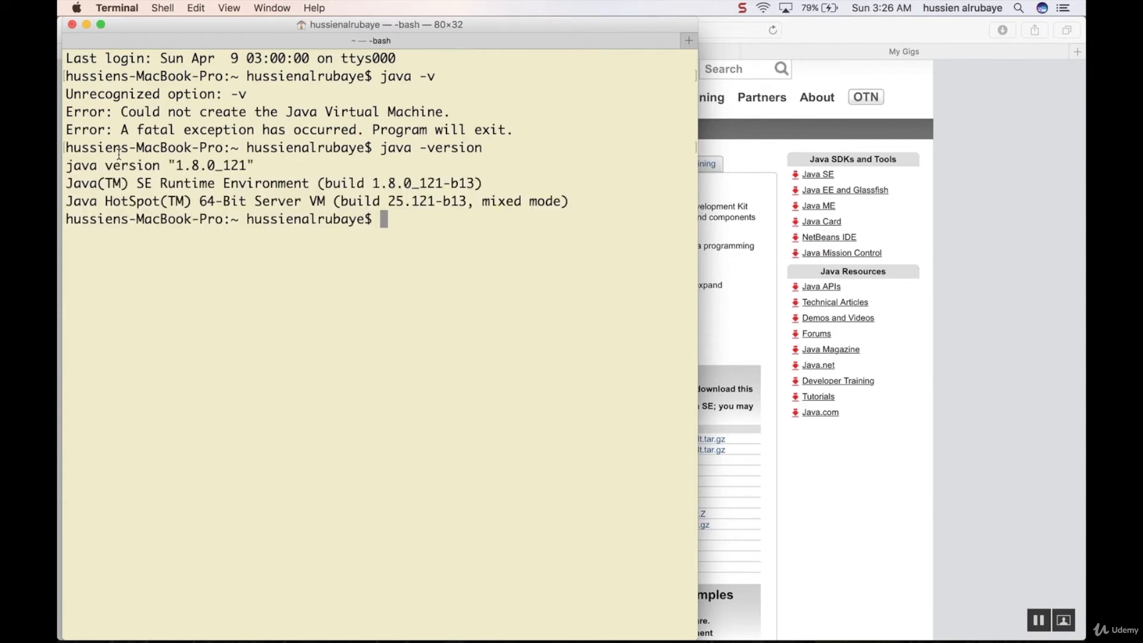
drag(177, 164, 201, 163)
click(86, 25)
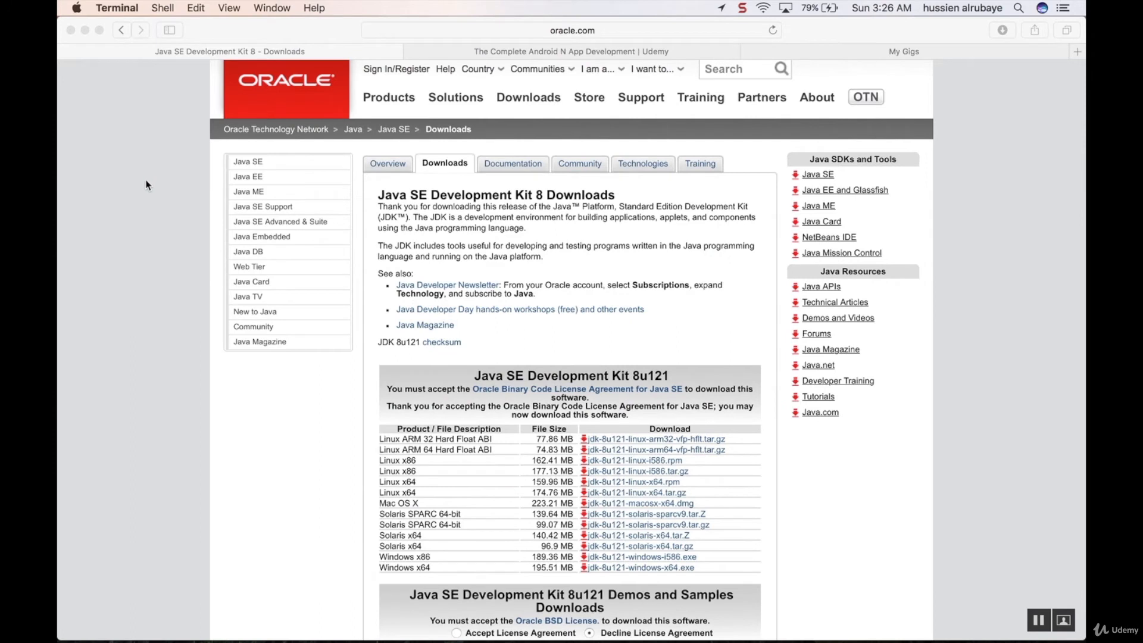
Return to the Google results in Safari, search for "android studio" and open the Download Android Studio and SDK Tools result.
click(122, 33)
drag(244, 94, 122, 89)
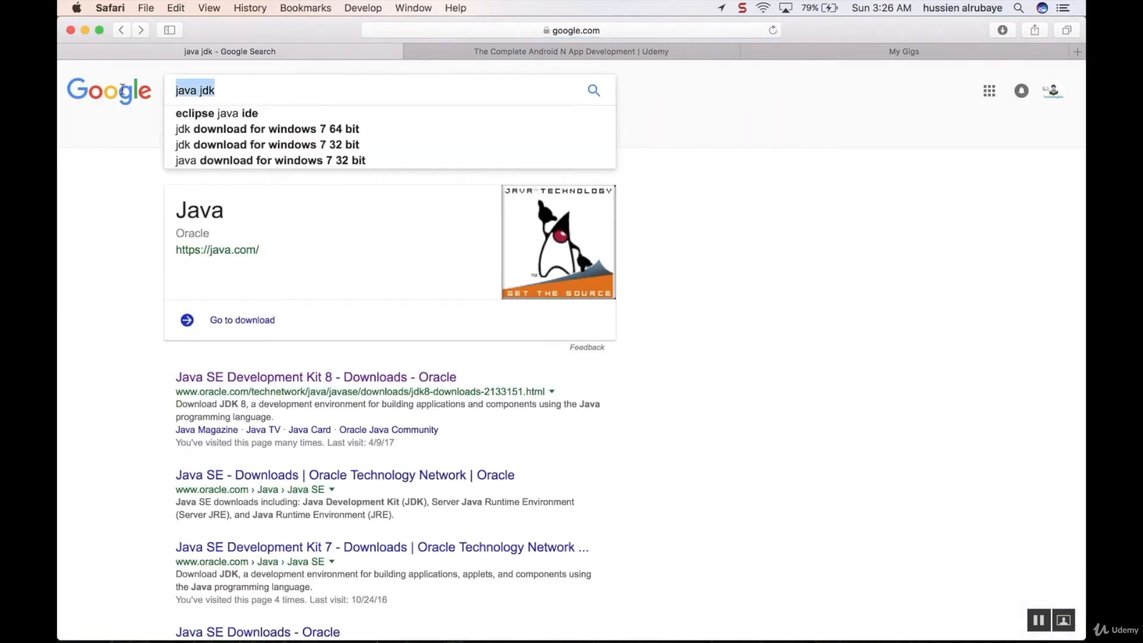
text(android studio)
key(Return)
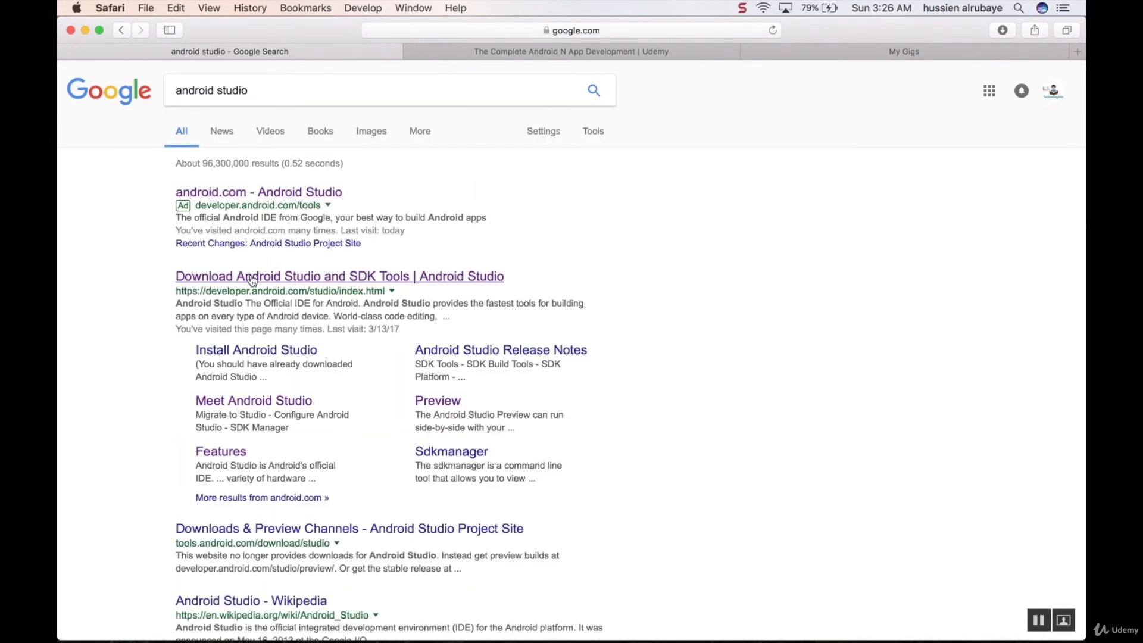
click(253, 277)
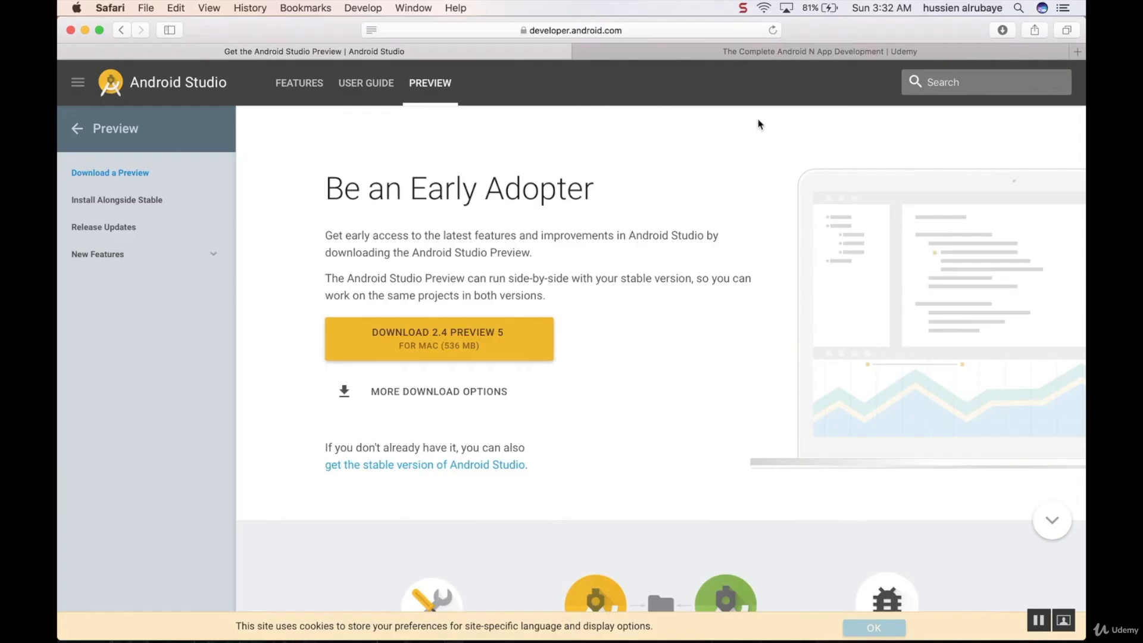
Switch to Finder and move Android Studio 2.4 Preview from the Downloads folder into the Applications folder.
click(1004, 31)
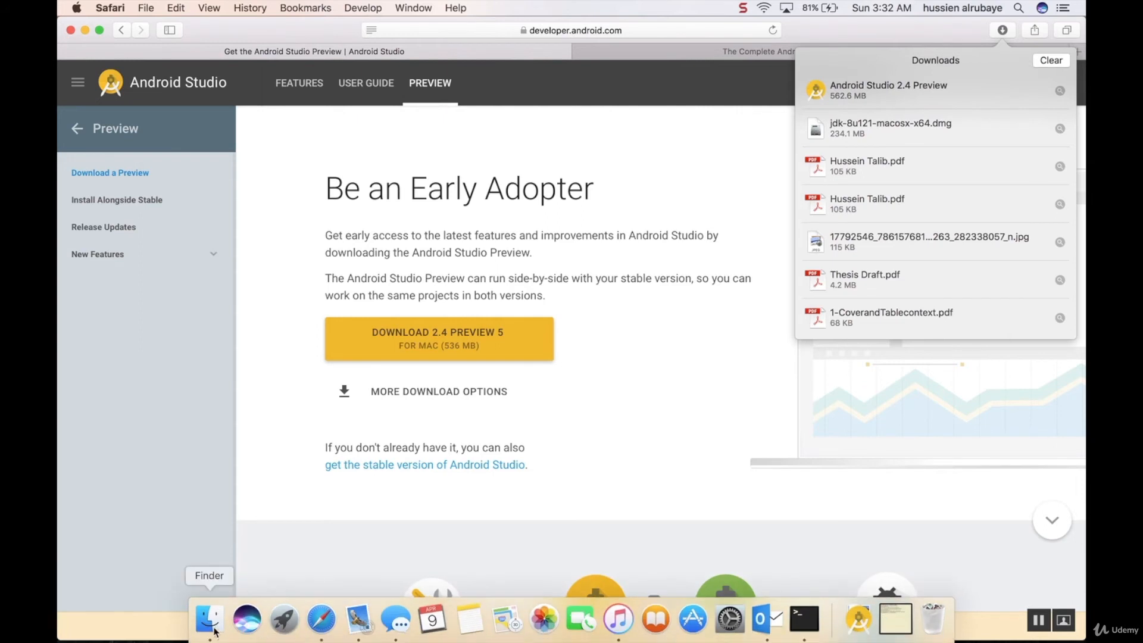
click(210, 622)
click(231, 261)
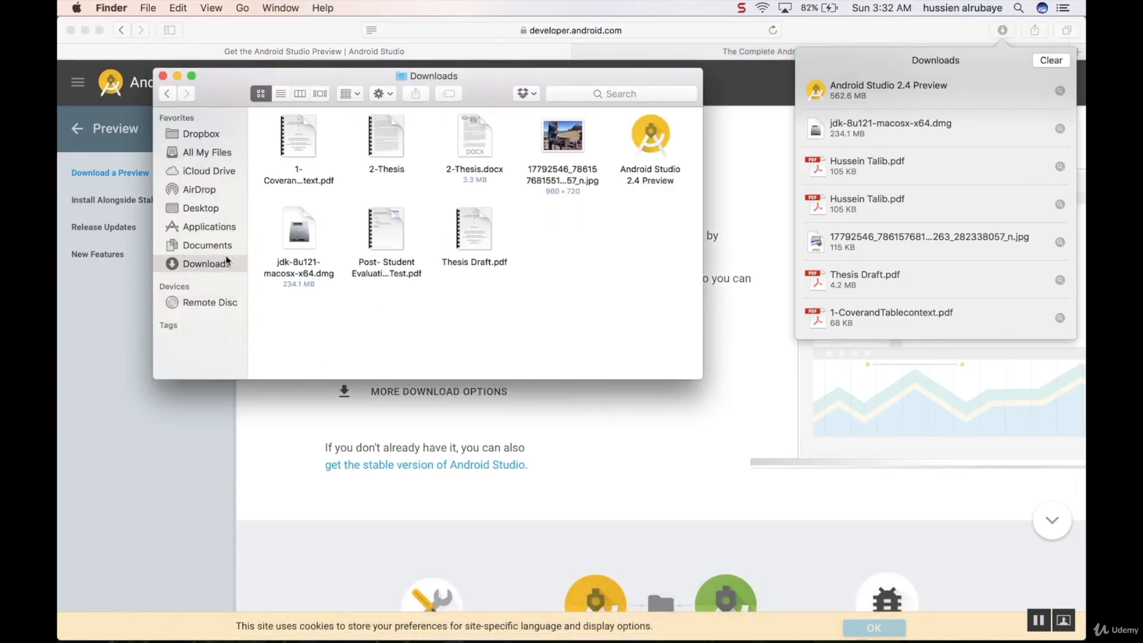
drag(662, 139, 217, 232)
click(216, 232)
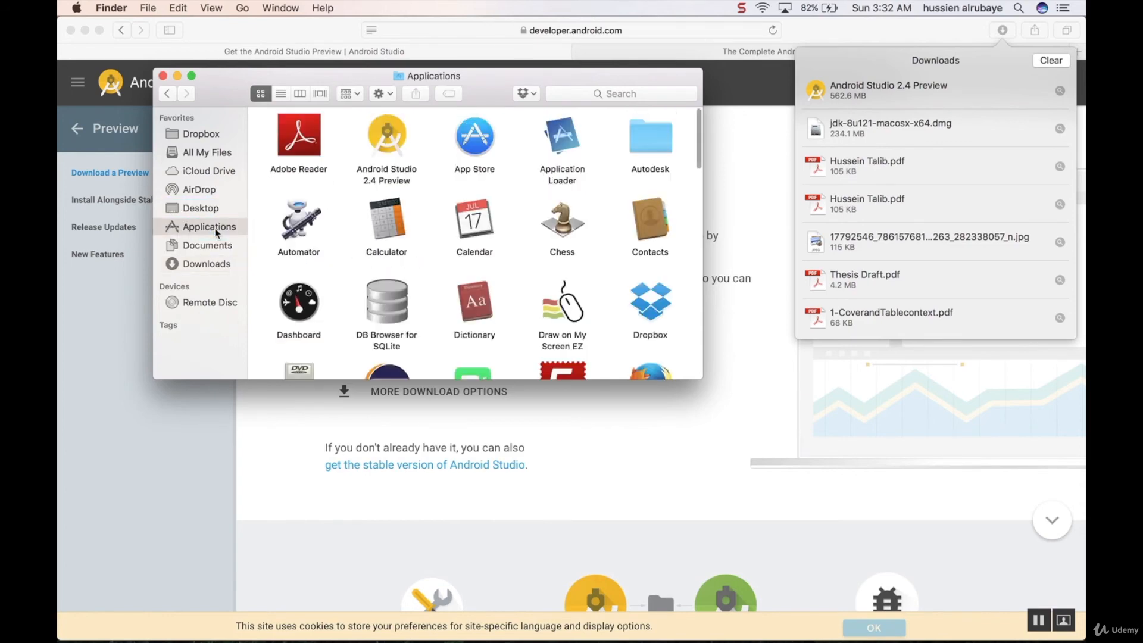
Launch Android Studio 2.4 Preview from the Applications folder, approve opening the internet download, and close the Finder window.
click(382, 143)
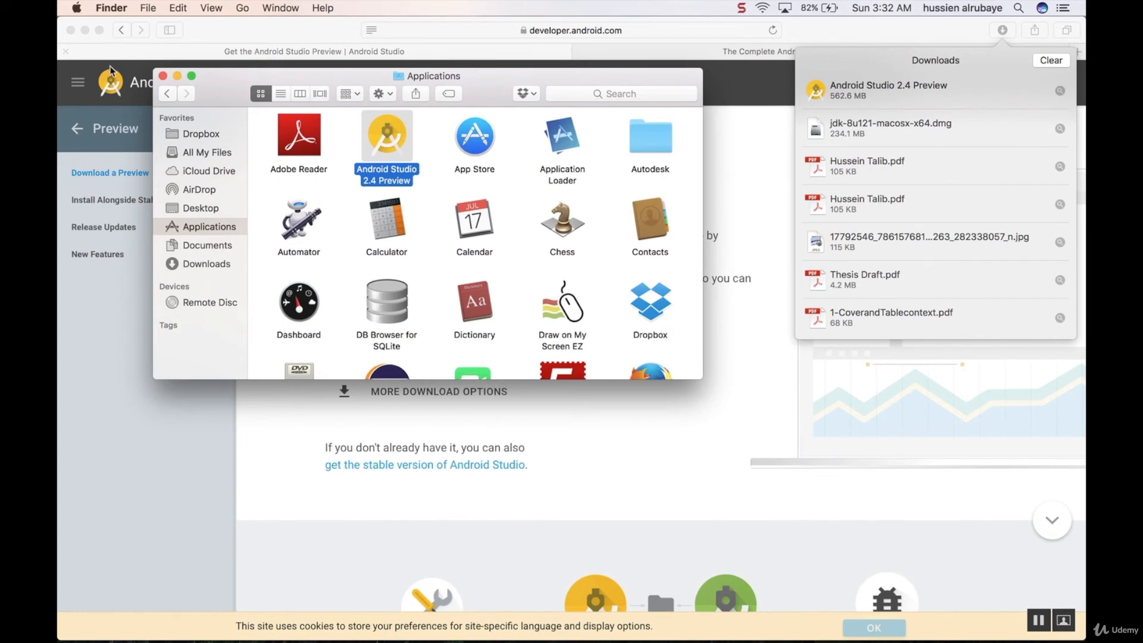
click(87, 30)
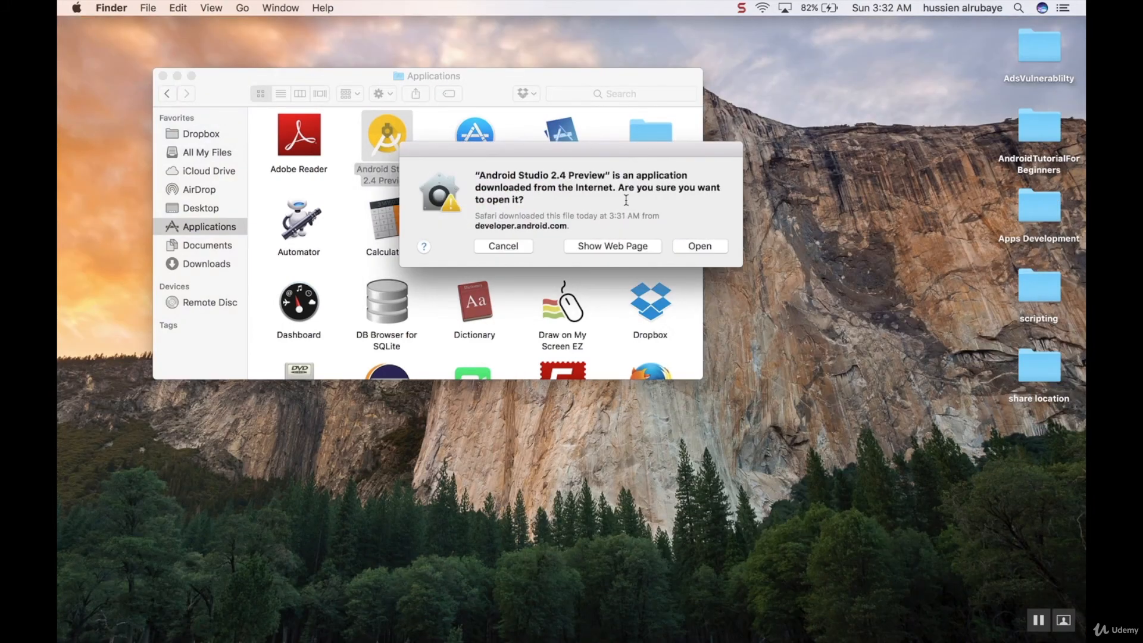
click(702, 247)
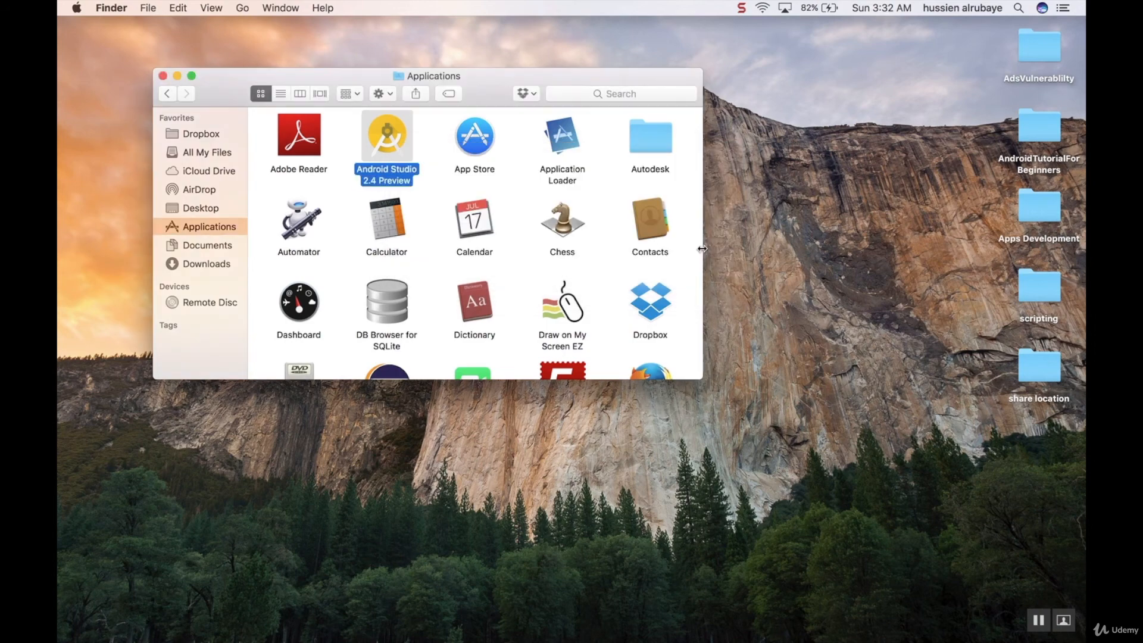
click(162, 75)
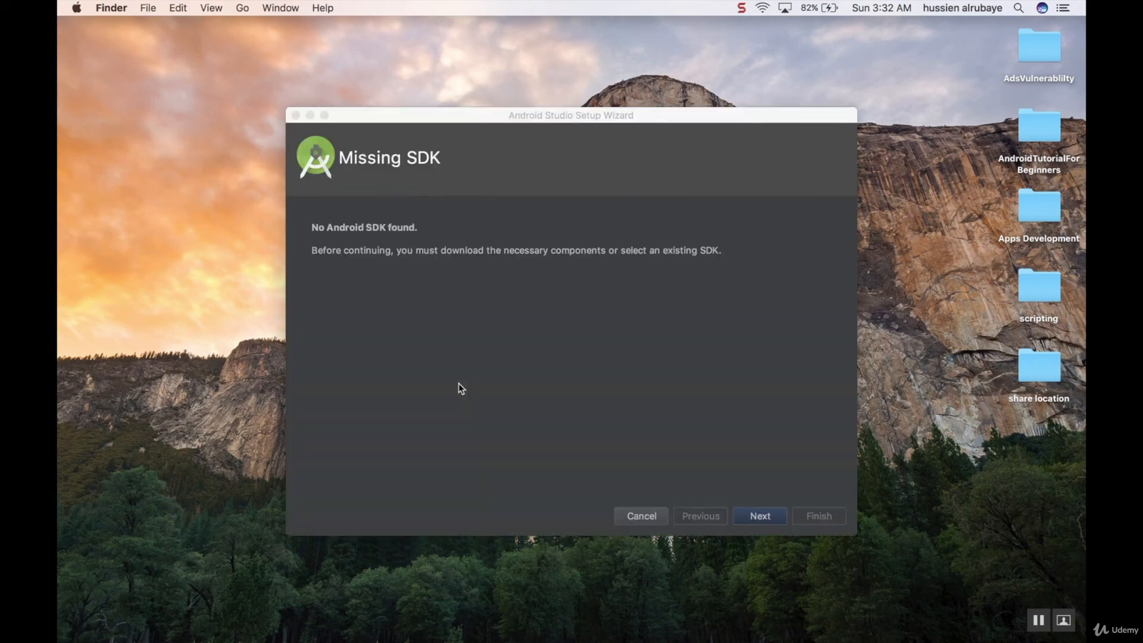
Complete the Android Studio Setup Wizard, installing the preselected Android SDK and API 25: Android 7.1.1 (Nougat) in the default SDK location.
click(762, 517)
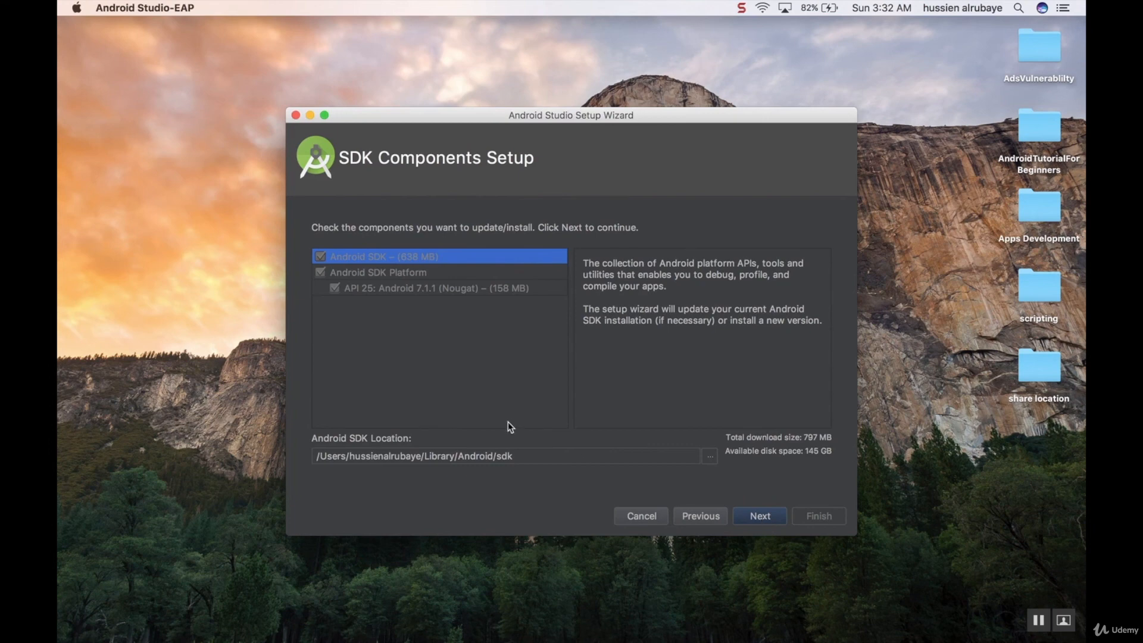
click(753, 522)
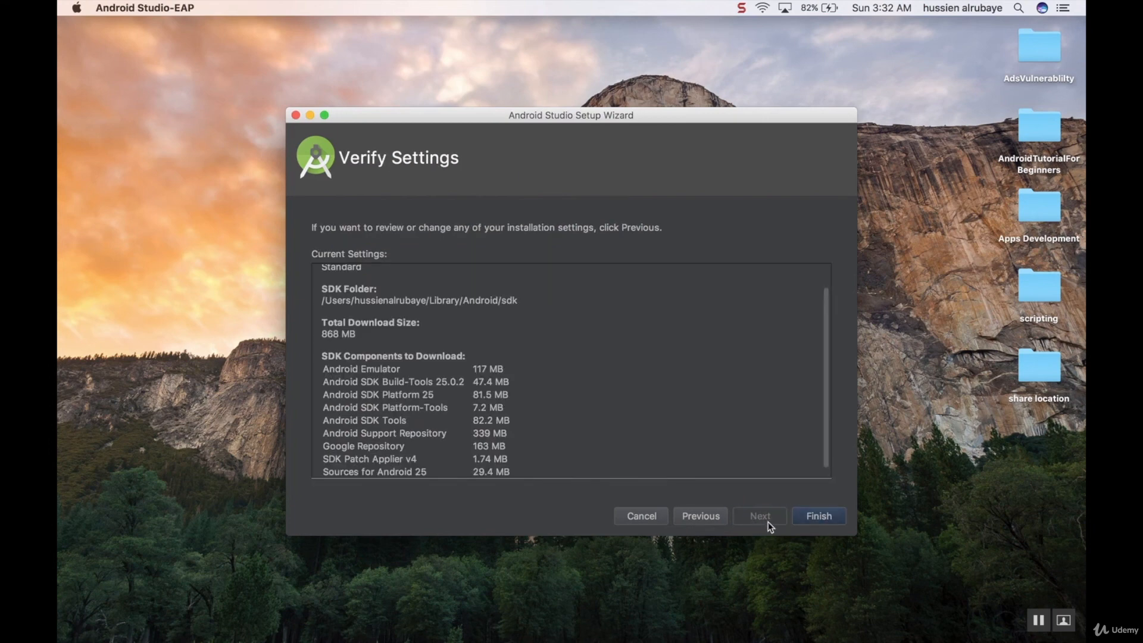
click(813, 516)
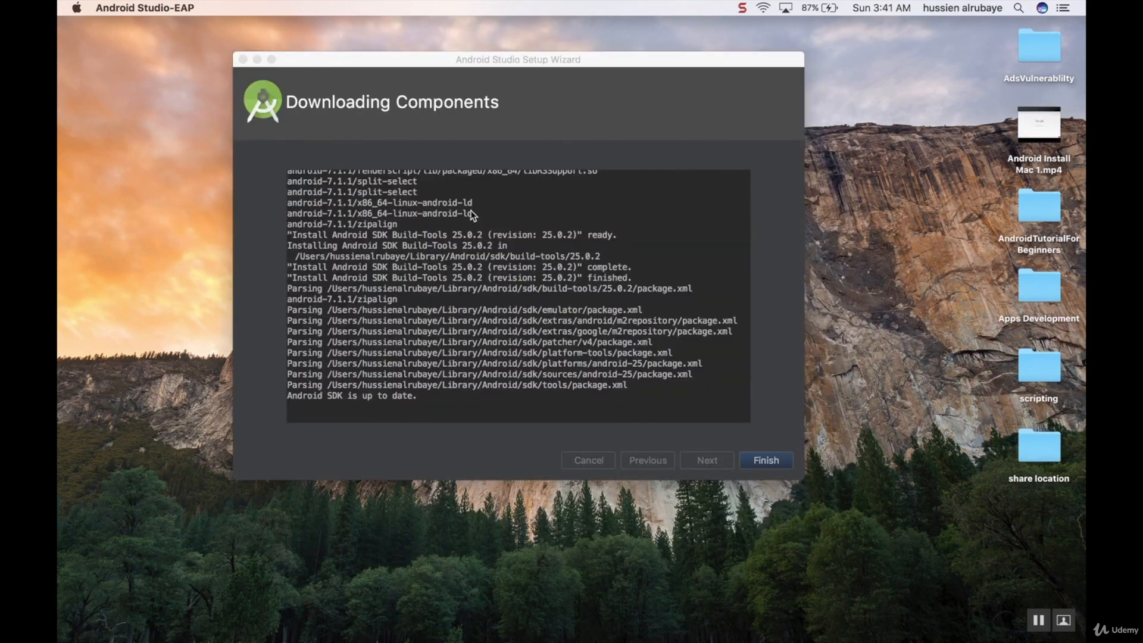
click(766, 460)
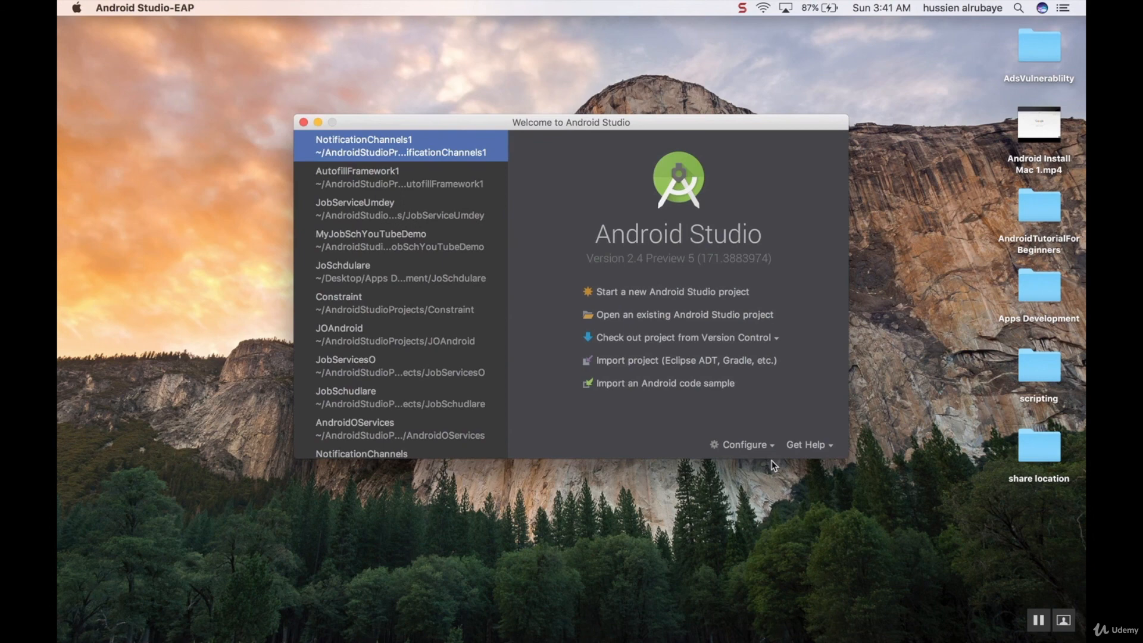